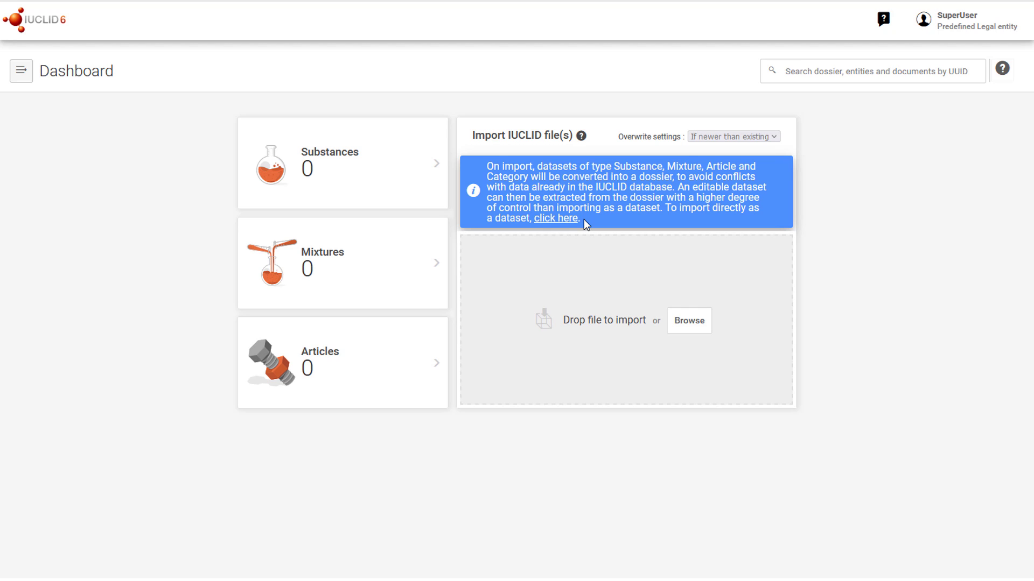
Step: Import table_salt_raw_substance_dataset.i6z and open the resulting TMP_Created table_salt dossier
{"action": "left_click_drag", "start_coordinate": [583, 219], "coordinate": [533, 219]}
{"action": "left_click", "coordinate": [547, 348]}
{"action": "left_click_drag", "start_coordinate": [1033, 310], "coordinate": [727, 352]}
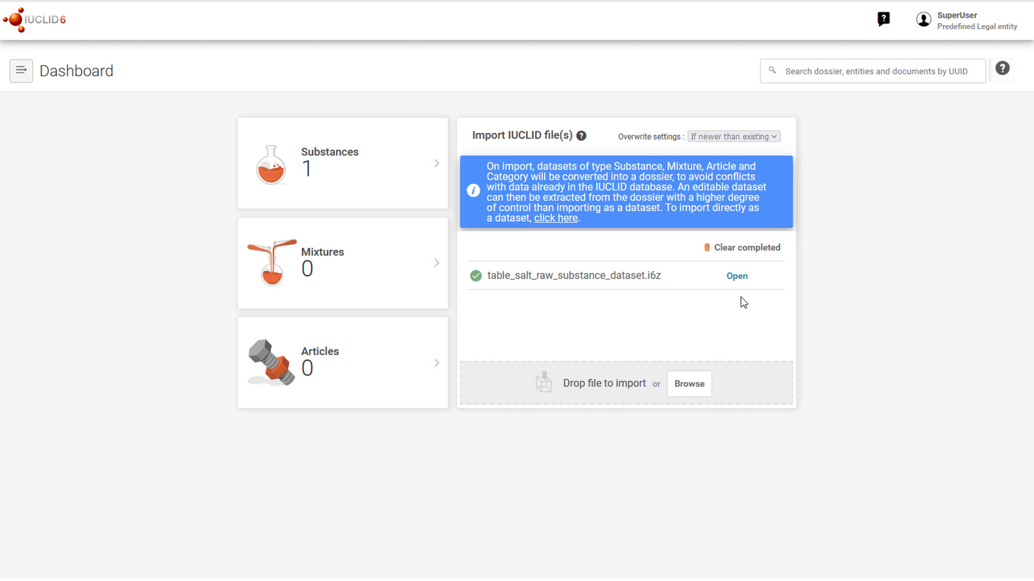
{"action": "left_click", "coordinate": [737, 277]}
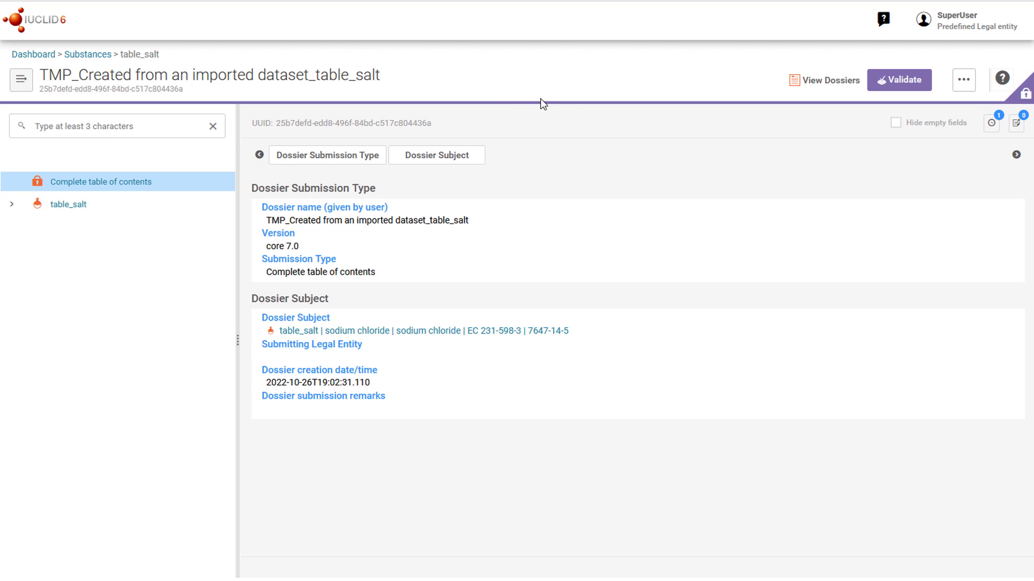
Step: Review the TMP_Created dossier name and table_salt subject, then bring up its '...' actions menu
{"action": "left_click_drag", "start_coordinate": [381, 77], "coordinate": [39, 76]}
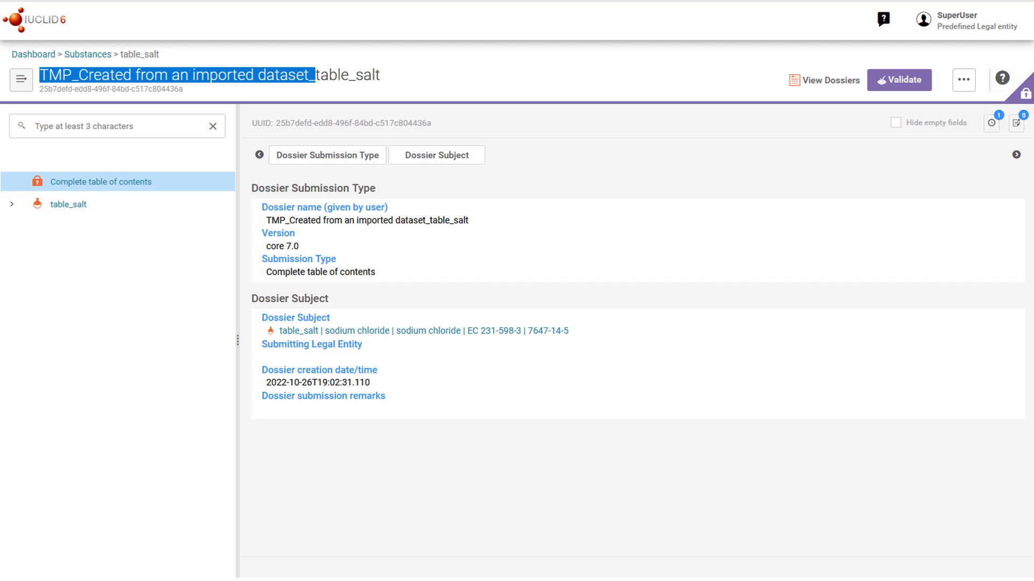
{"action": "left_click", "coordinate": [39, 76]}
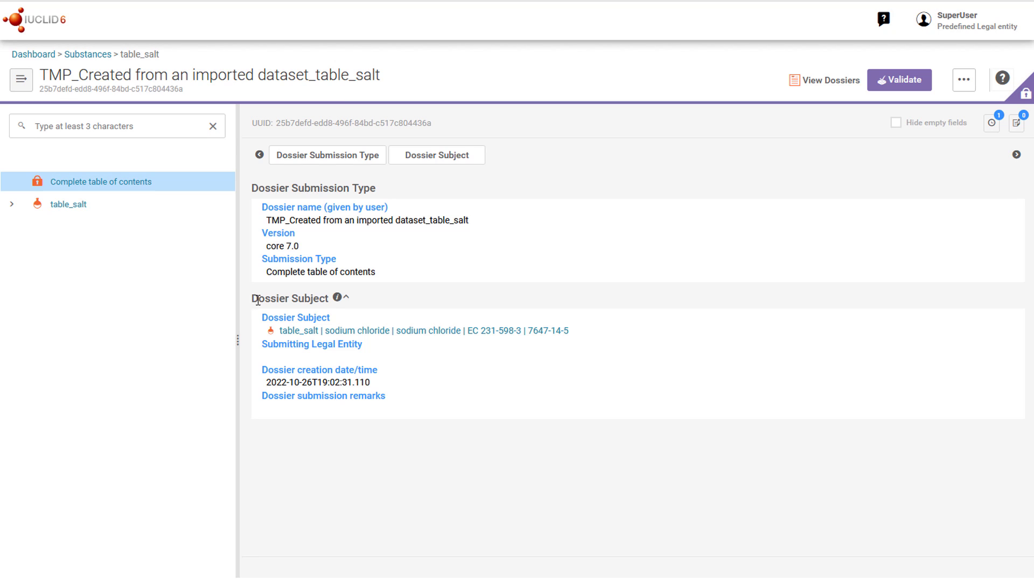
{"action": "left_click_drag", "start_coordinate": [252, 299], "coordinate": [329, 301]}
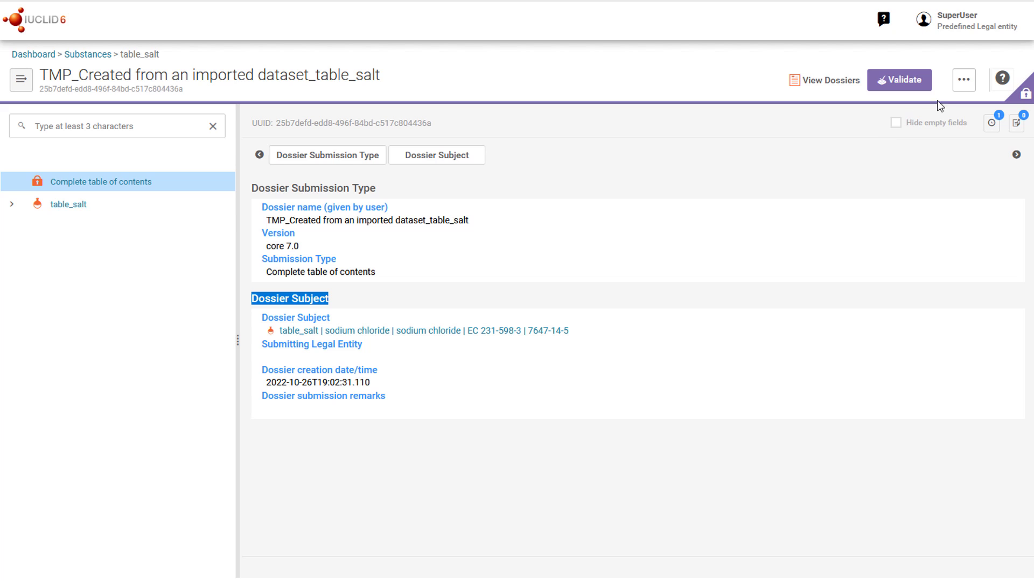
{"action": "left_click", "coordinate": [963, 91]}
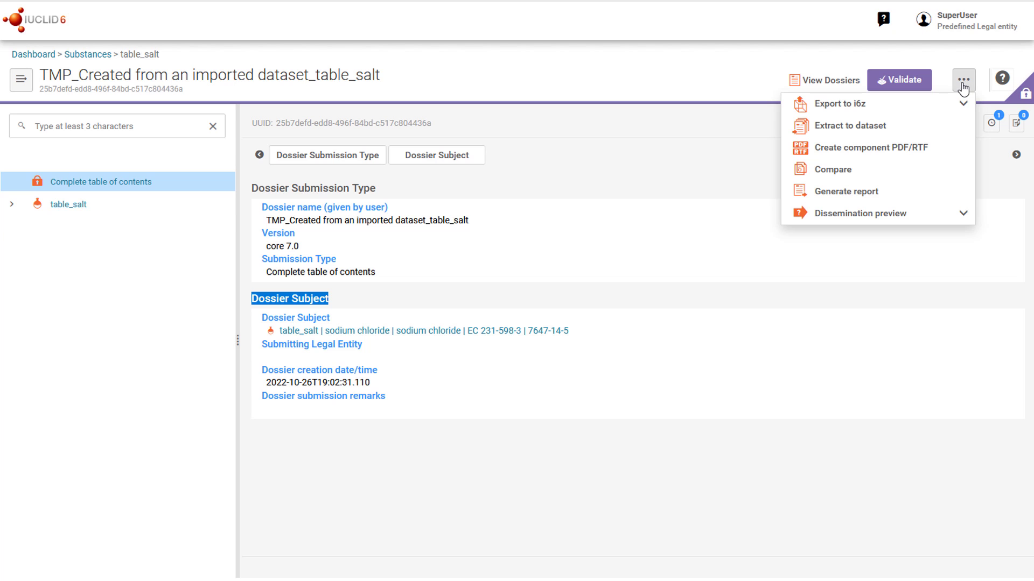
Step: Choose Extract to dataset for the table_salt dossier
{"action": "left_click", "coordinate": [896, 129]}
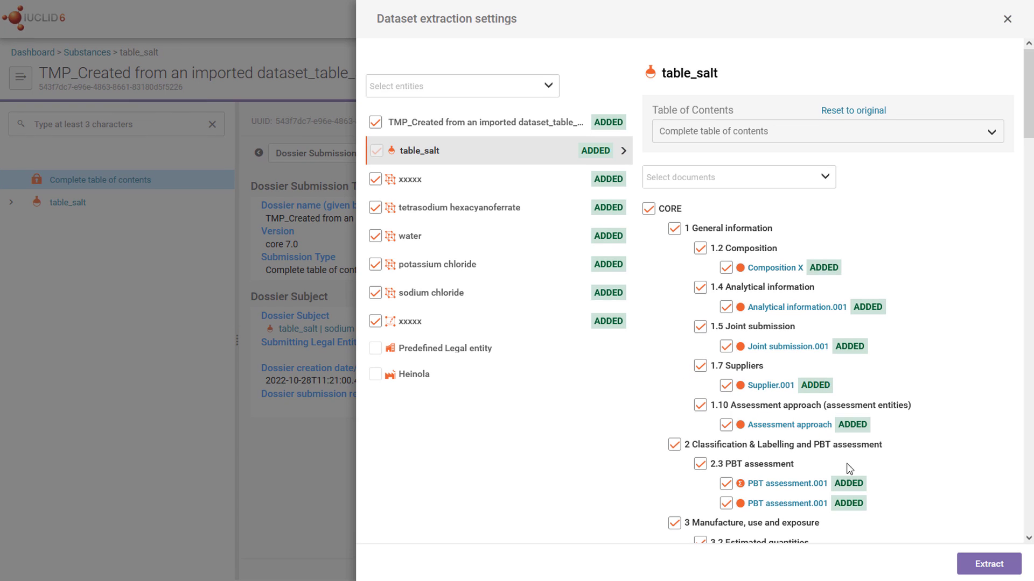
Step: Run the extraction, open the resulting table_salt dataset and expand its section tree
{"action": "left_click", "coordinate": [983, 566]}
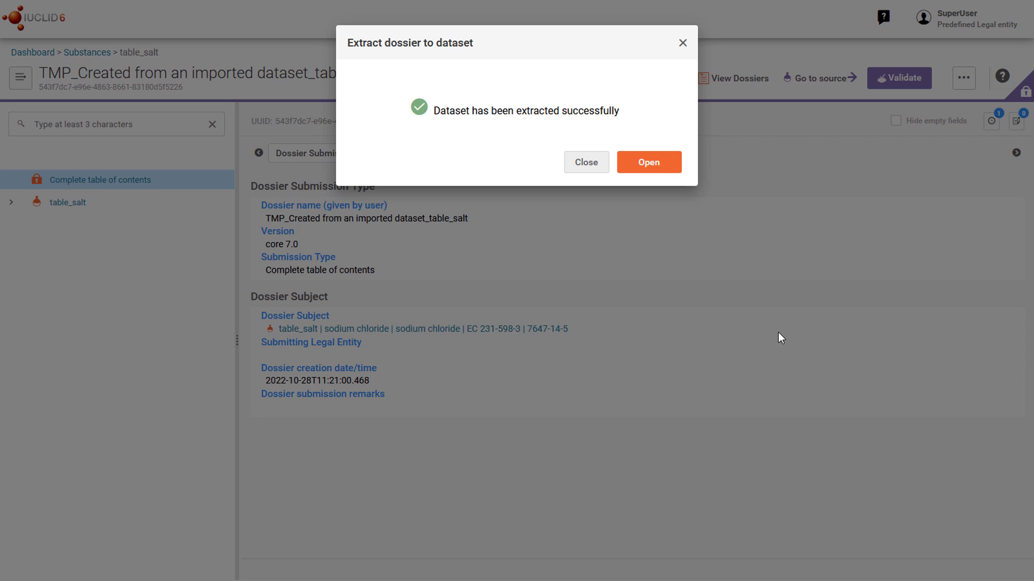
{"action": "left_click", "coordinate": [664, 162]}
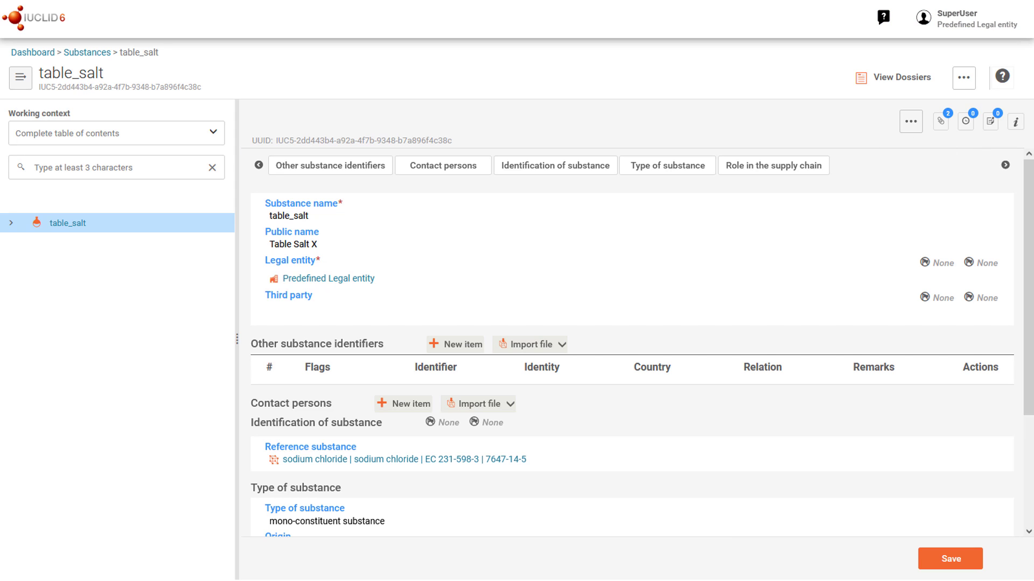
{"action": "left_click", "coordinate": [11, 223]}
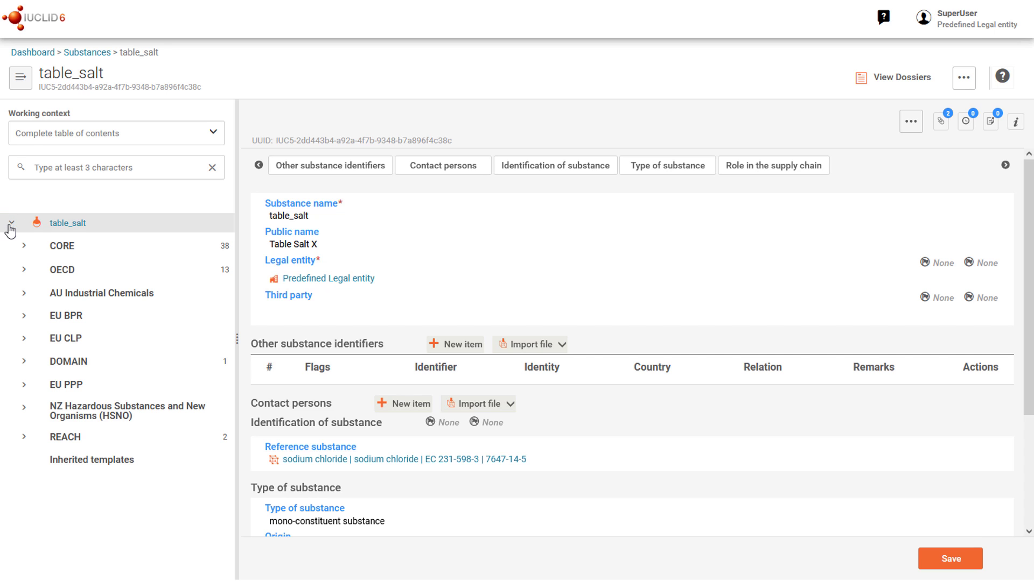
Step: Append ' - mod' to ecotox record (1)'s title, save it, and delete record (2)
{"action": "left_click", "coordinate": [23, 247]}
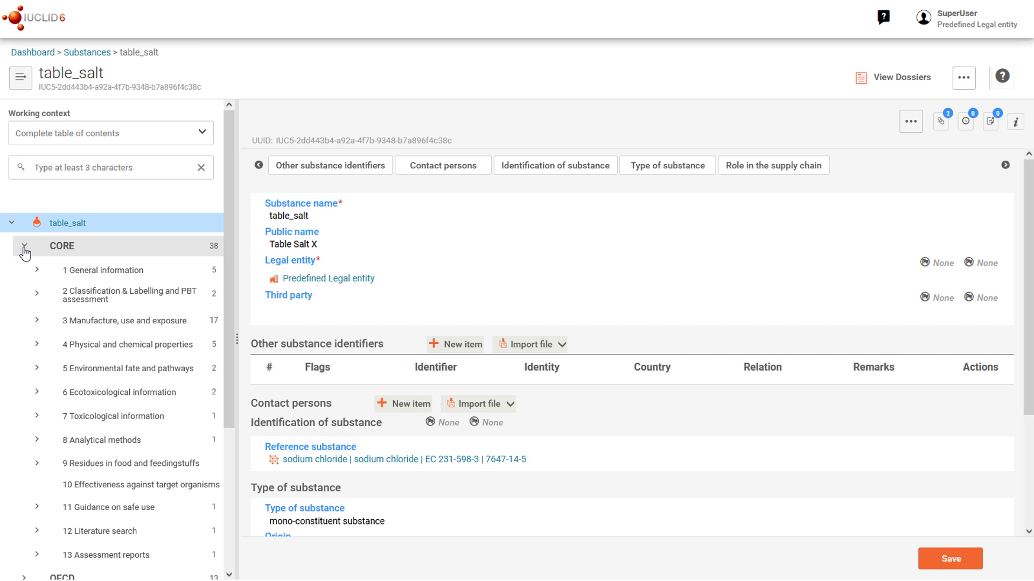
{"action": "left_click", "coordinate": [37, 392]}
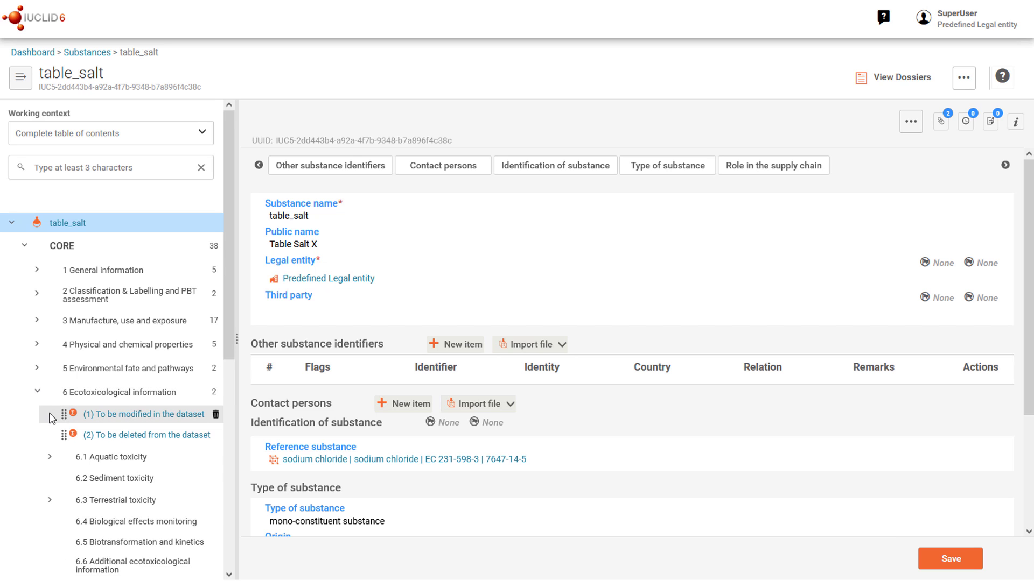
{"action": "left_click", "coordinate": [106, 415]}
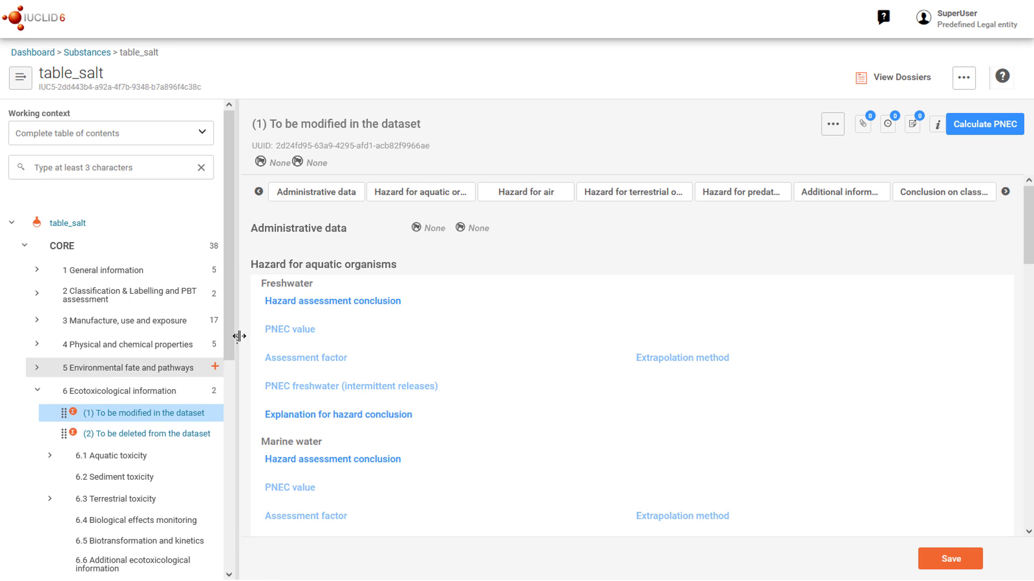
{"action": "left_click", "coordinate": [421, 125]}
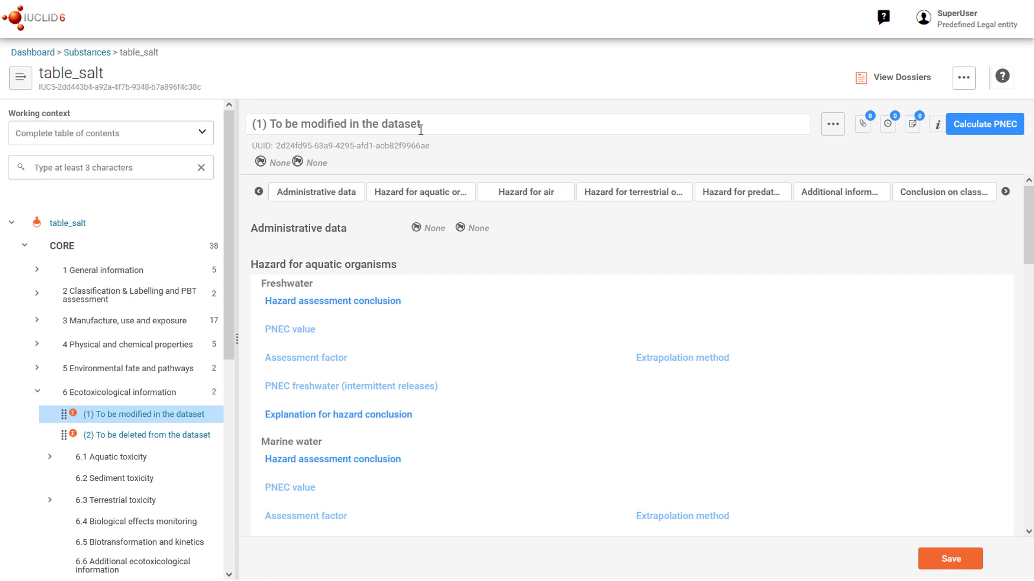
{"action": "type", "text": "- mod"}
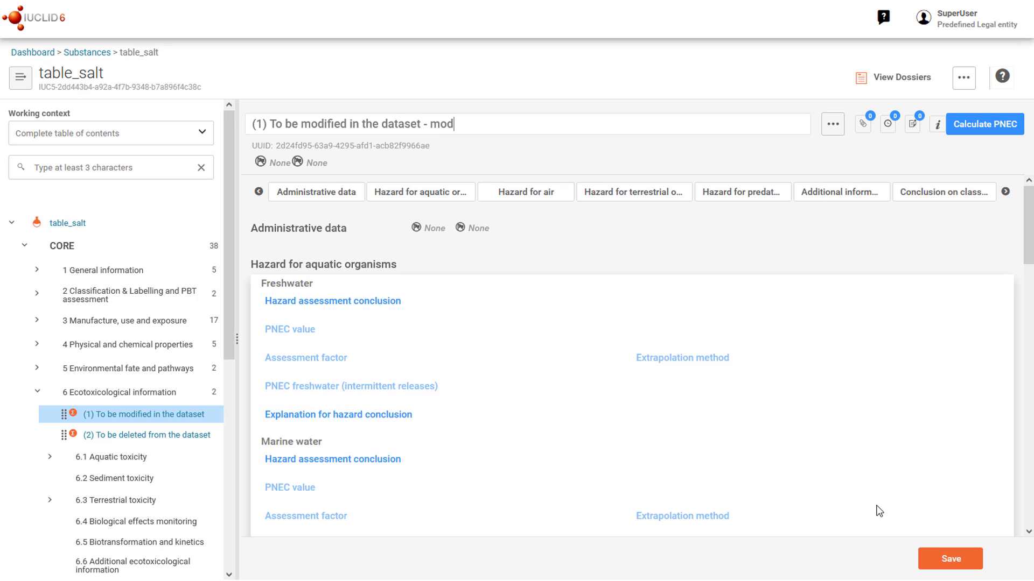
{"action": "left_click", "coordinate": [936, 560]}
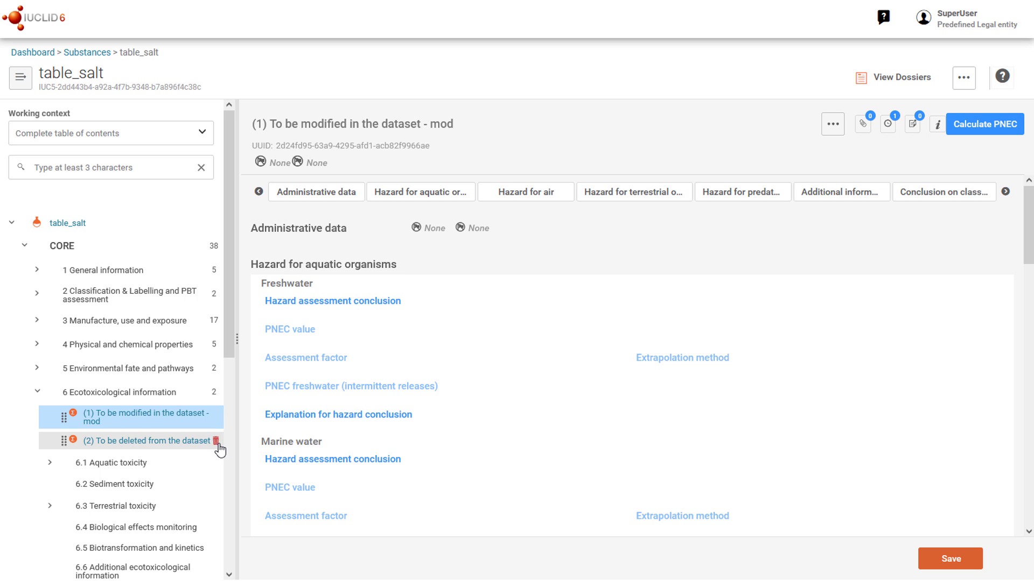
{"action": "left_click", "coordinate": [216, 441]}
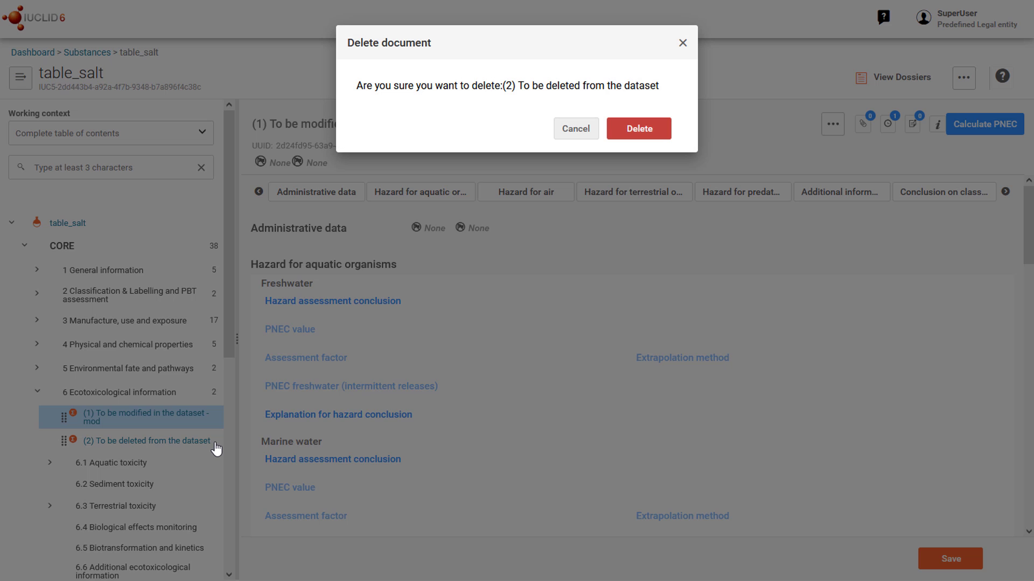
{"action": "left_click", "coordinate": [620, 131]}
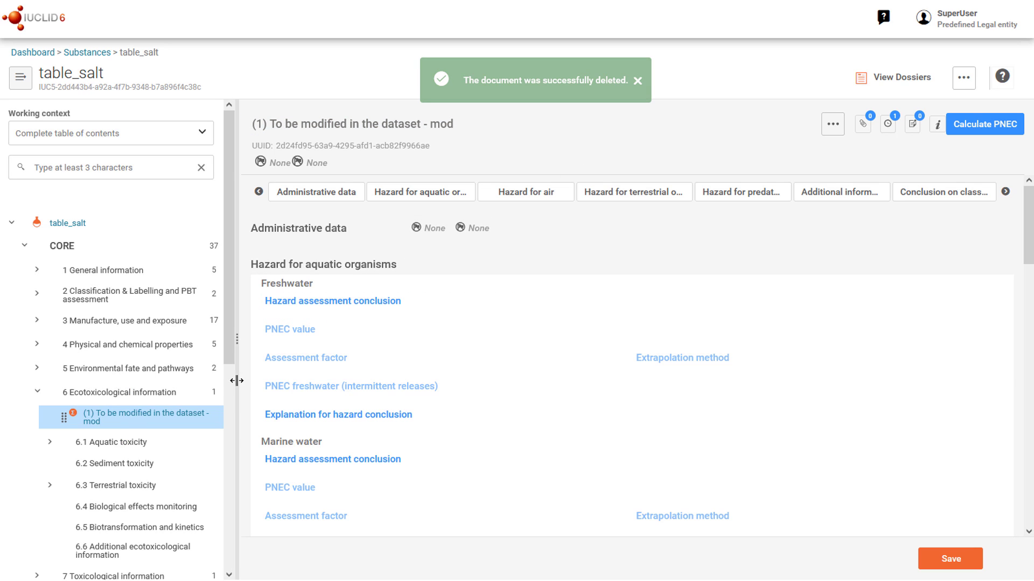
Step: Add a new ecotox record titled '(3) Created in dataset' and save it
{"action": "mouse_move", "coordinate": [218, 398]}
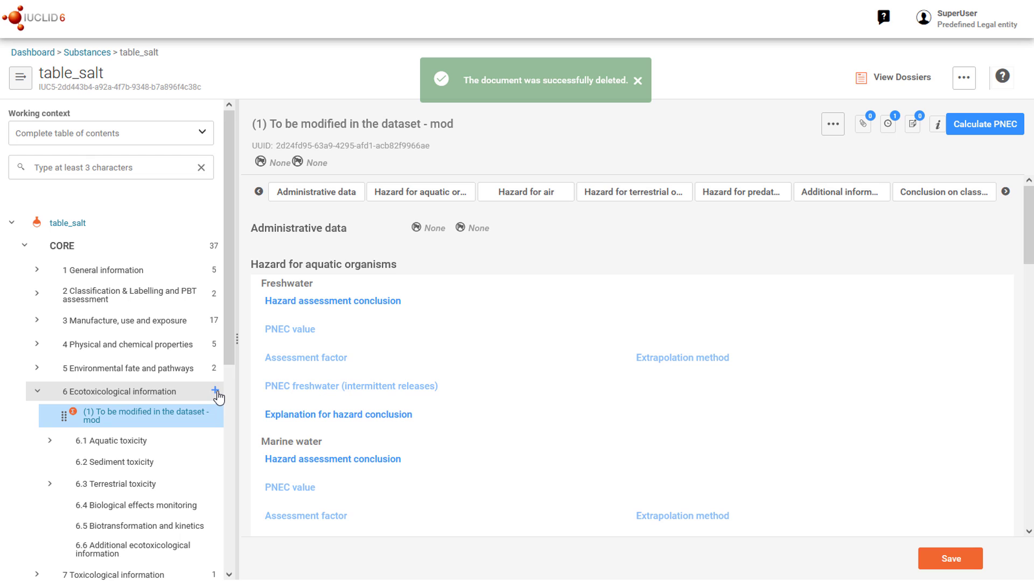
{"action": "left_click", "coordinate": [216, 391]}
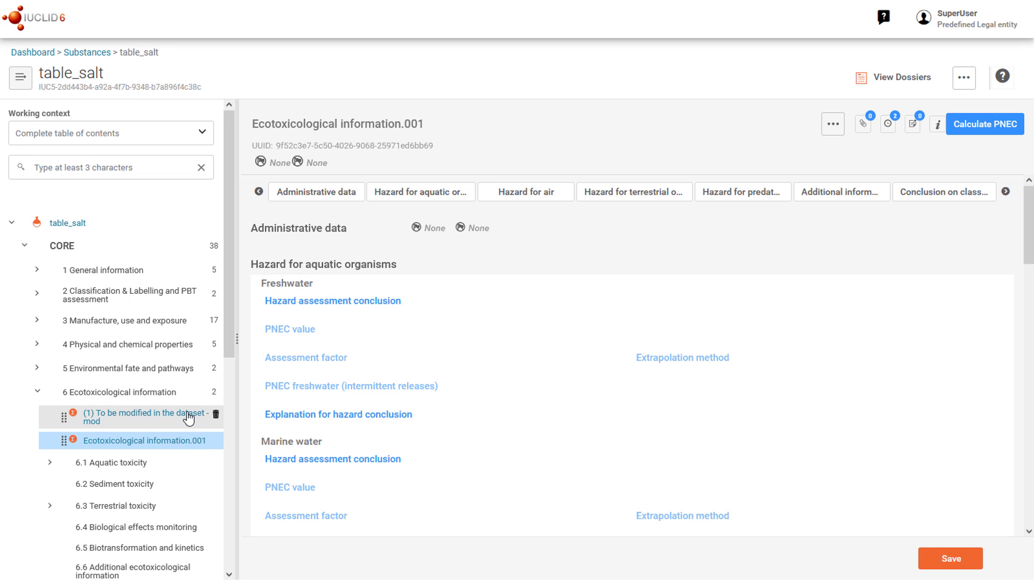
{"action": "left_click", "coordinate": [428, 132]}
{"action": "left_click_drag", "start_coordinate": [423, 125], "coordinate": [303, 134]}
{"action": "key", "text": "ctrl+a"}
{"action": "type", "text": "(3) Created in dataset"}
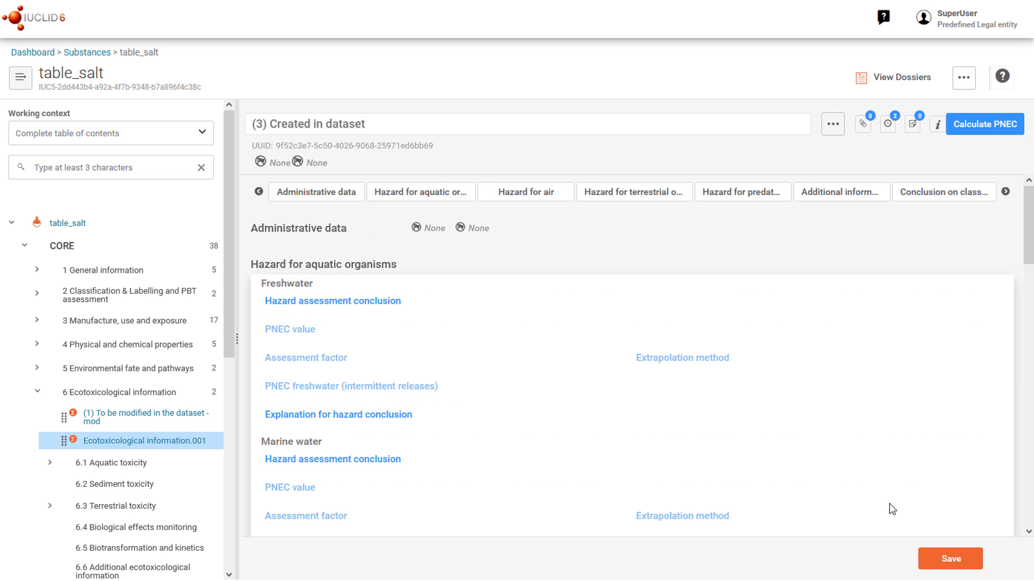
{"action": "left_click", "coordinate": [936, 564]}
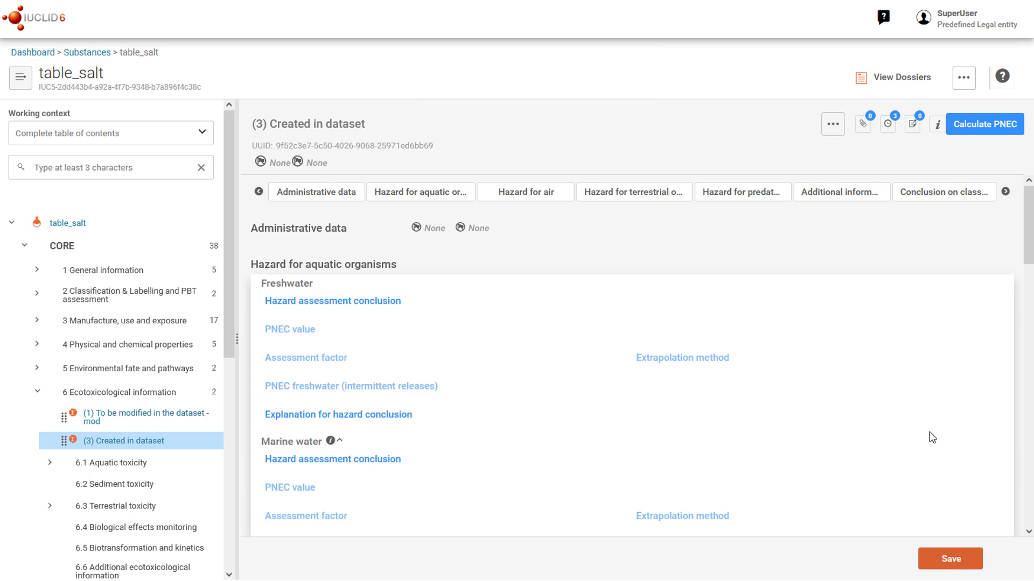
{"action": "left_click", "coordinate": [896, 81]}
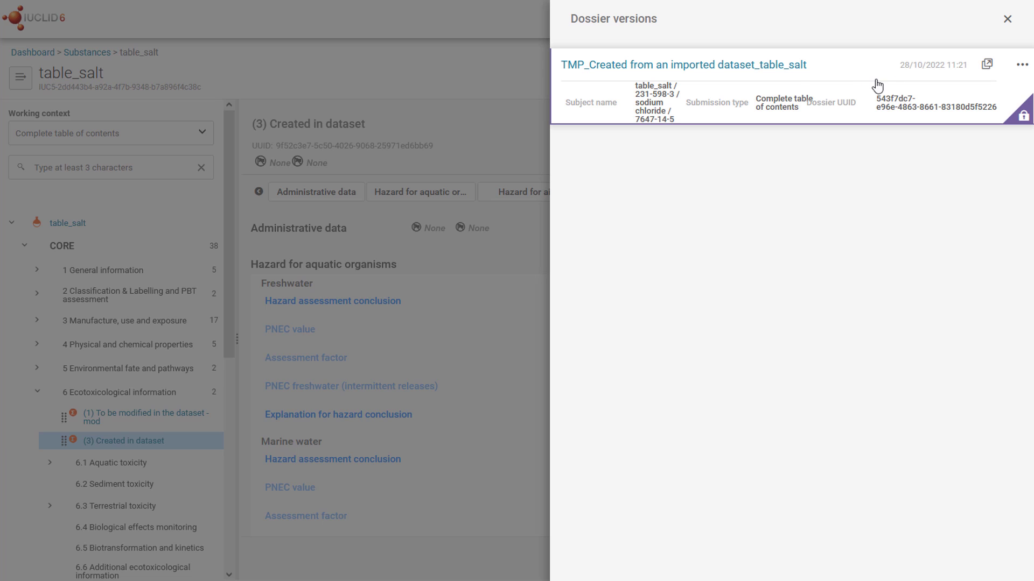
Step: Open the TMP_Created table_salt dossier and start its Extract to dataset settings
{"action": "left_click", "coordinate": [779, 71]}
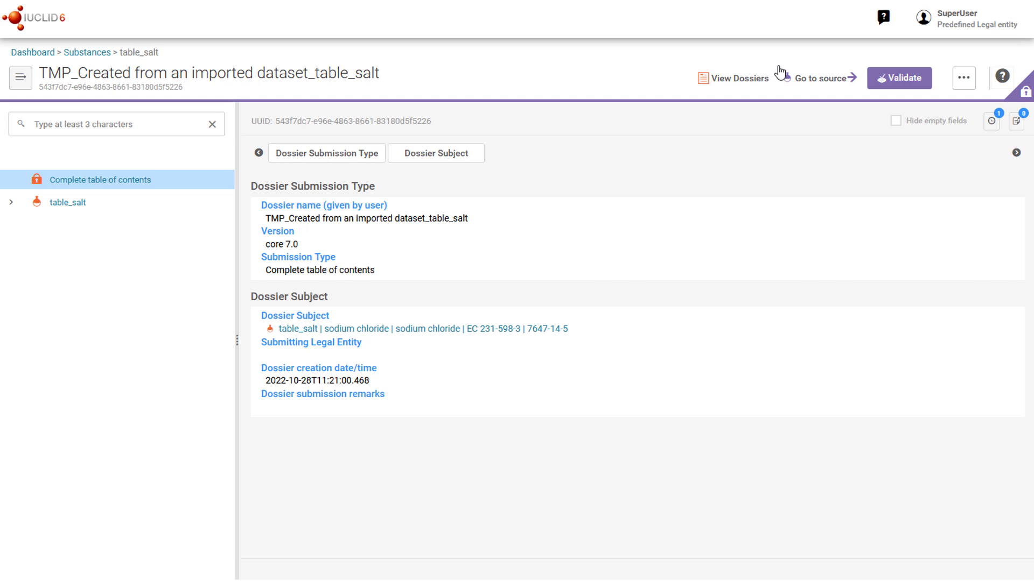
{"action": "left_click", "coordinate": [963, 84]}
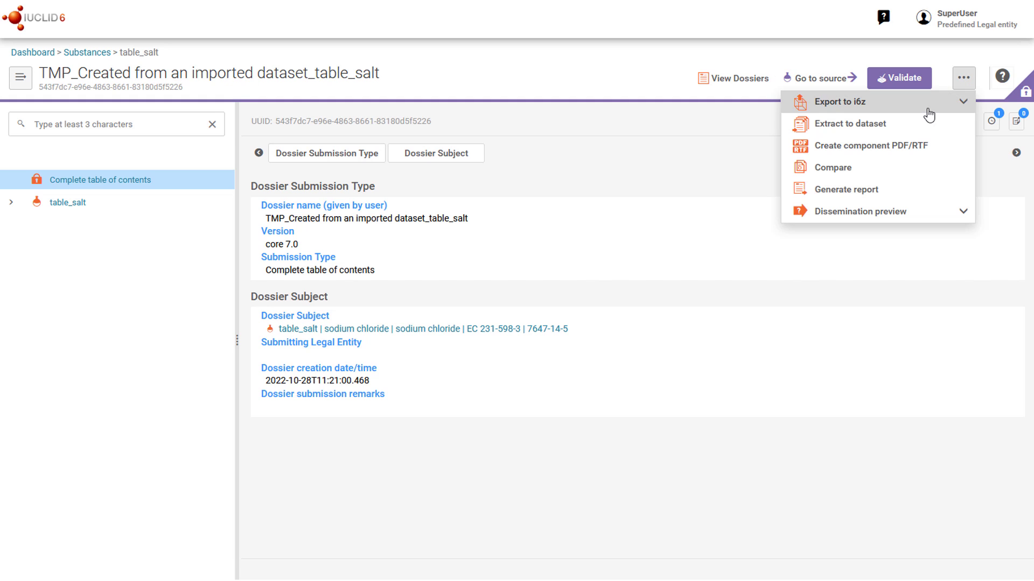
{"action": "left_click", "coordinate": [924, 130]}
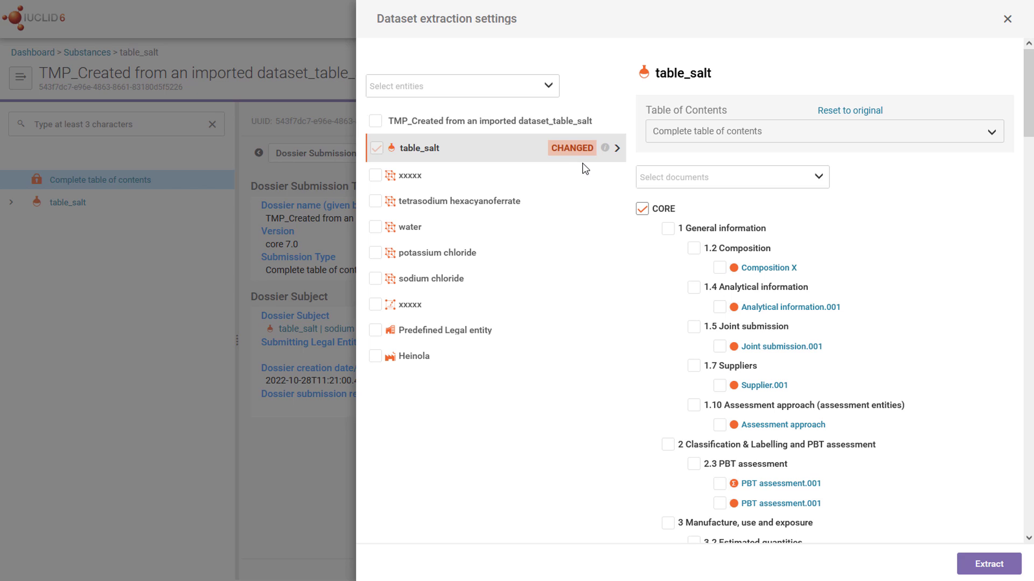
{"action": "left_click", "coordinate": [818, 178]}
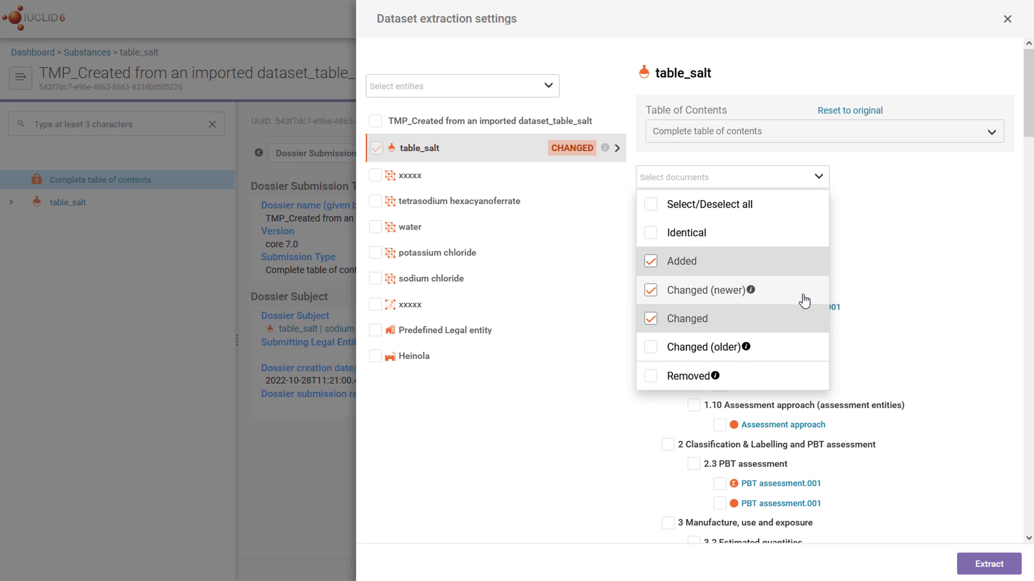
Step: Uncheck Changed in the document preselection, keeping only Added and Changed (newer)
{"action": "left_click", "coordinate": [798, 320]}
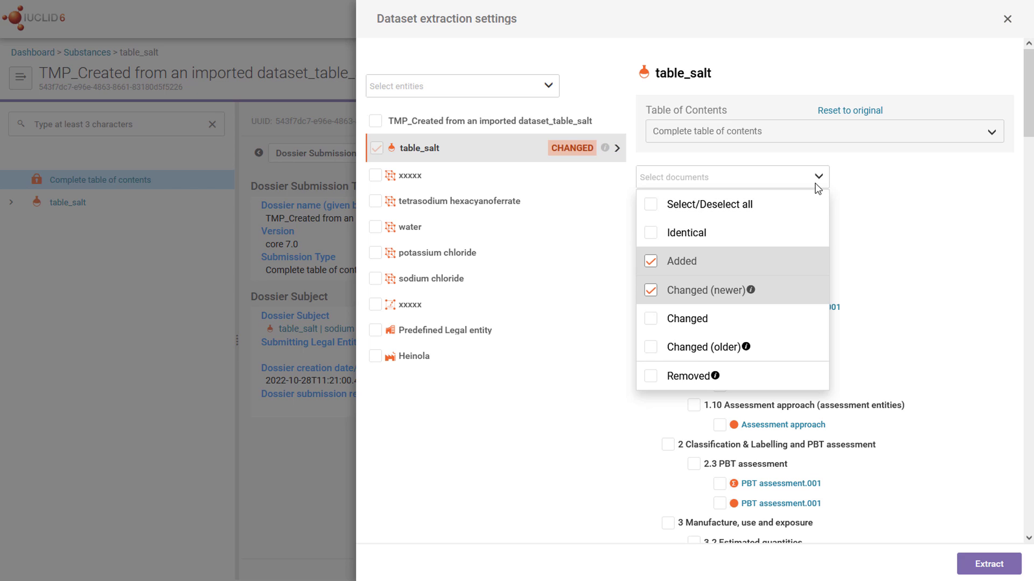
{"action": "left_click", "coordinate": [839, 181]}
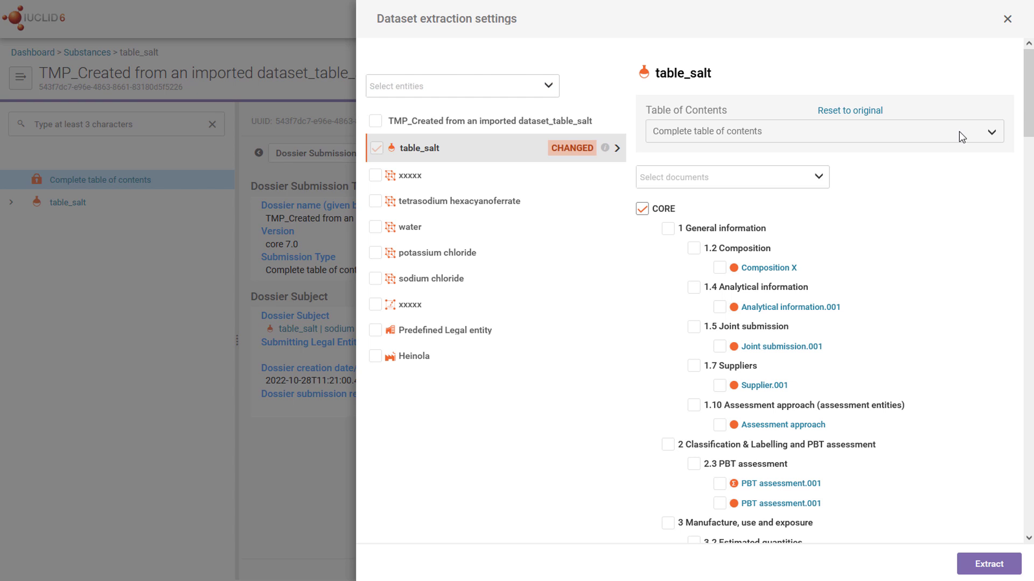
Step: Tick ecotox records (1) To be modified and (3) Created in dataset, then extract into the dataset
{"action": "left_click_drag", "start_coordinate": [1028, 95], "coordinate": [1028, 358]}
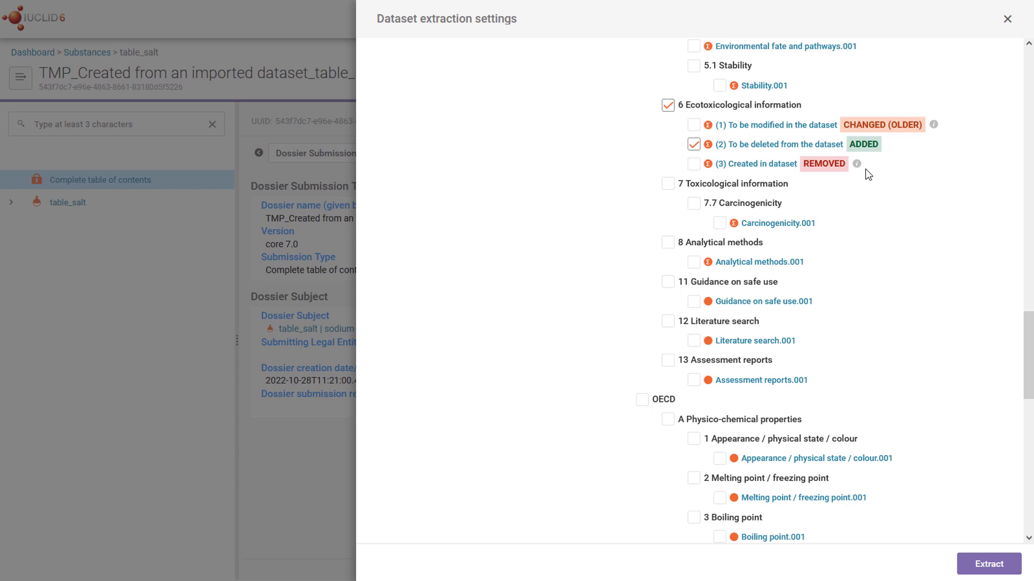
{"action": "mouse_move", "coordinate": [856, 168]}
{"action": "left_click", "coordinate": [693, 125]}
{"action": "left_click", "coordinate": [695, 164]}
{"action": "left_click_drag", "start_coordinate": [963, 442], "coordinate": [967, 476]}
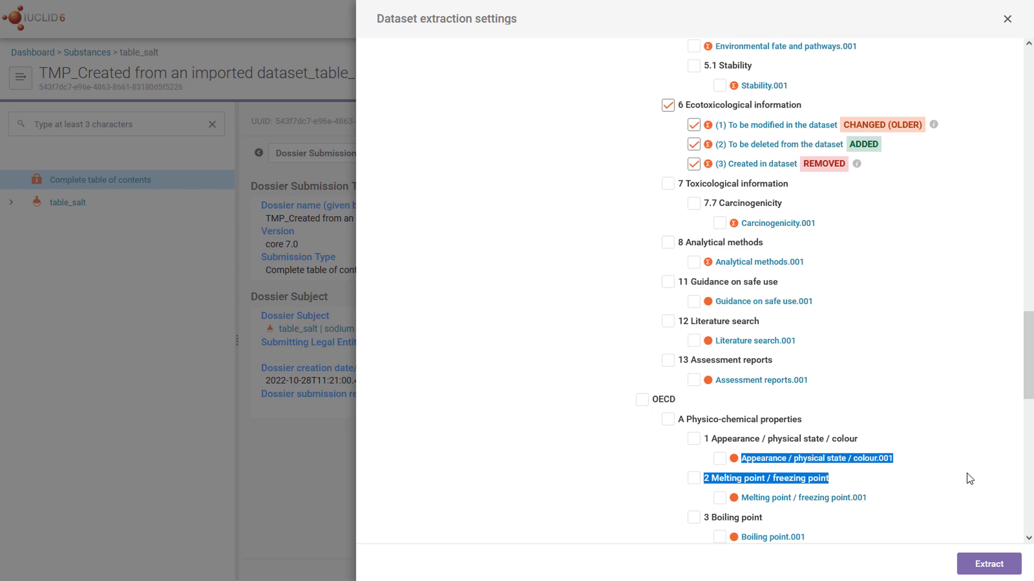
{"action": "left_click", "coordinate": [988, 564]}
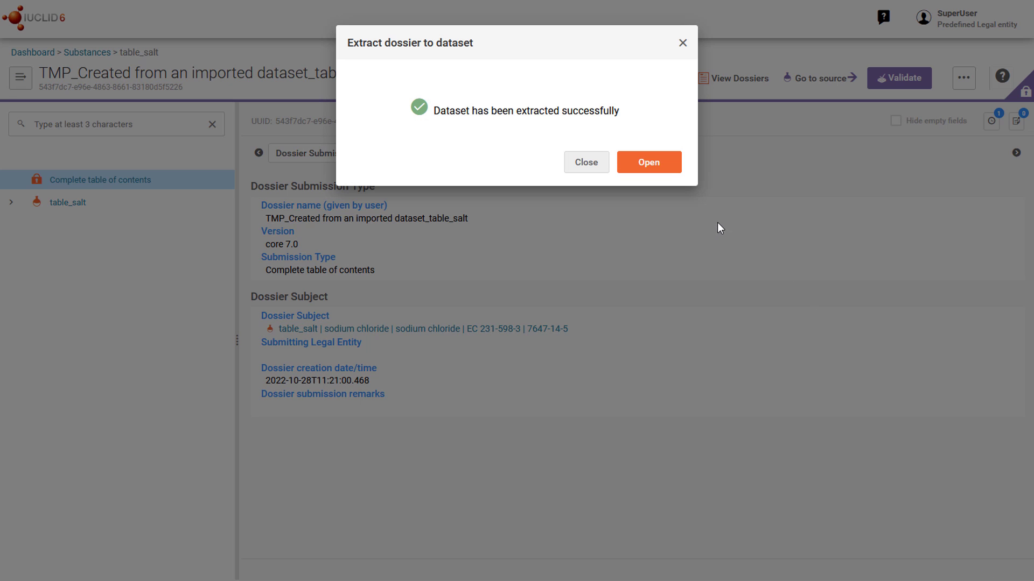
Step: Open the extracted dataset and expand table_salt > CORE > 6 Ecotoxicological information
{"action": "left_click", "coordinate": [662, 169]}
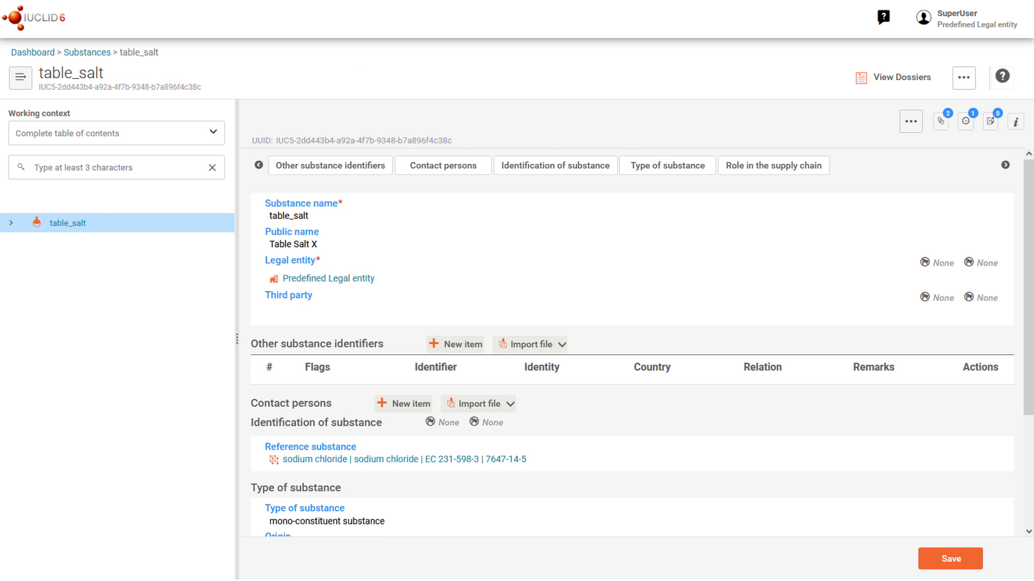
{"action": "left_click", "coordinate": [10, 225]}
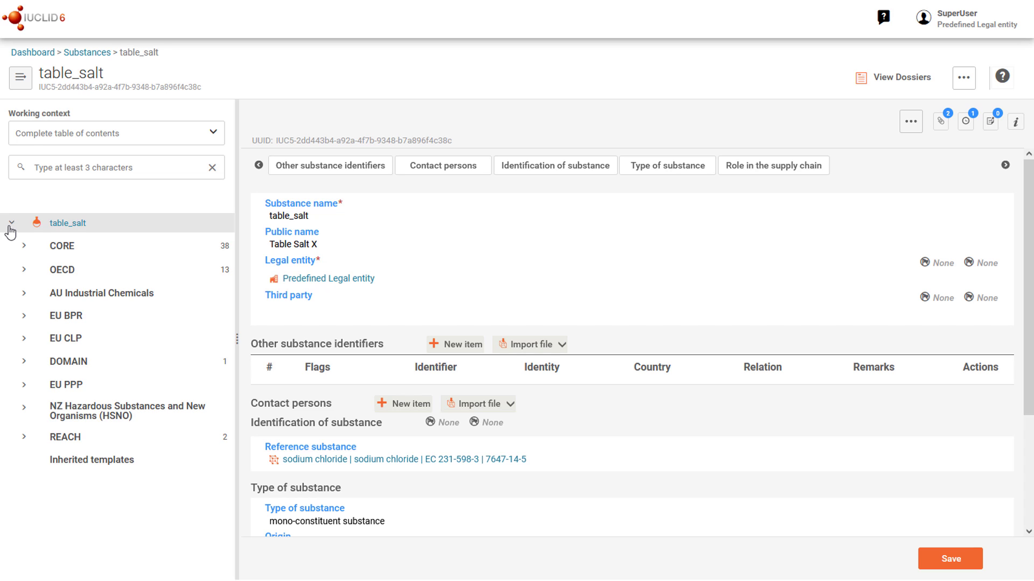
{"action": "left_click", "coordinate": [24, 246]}
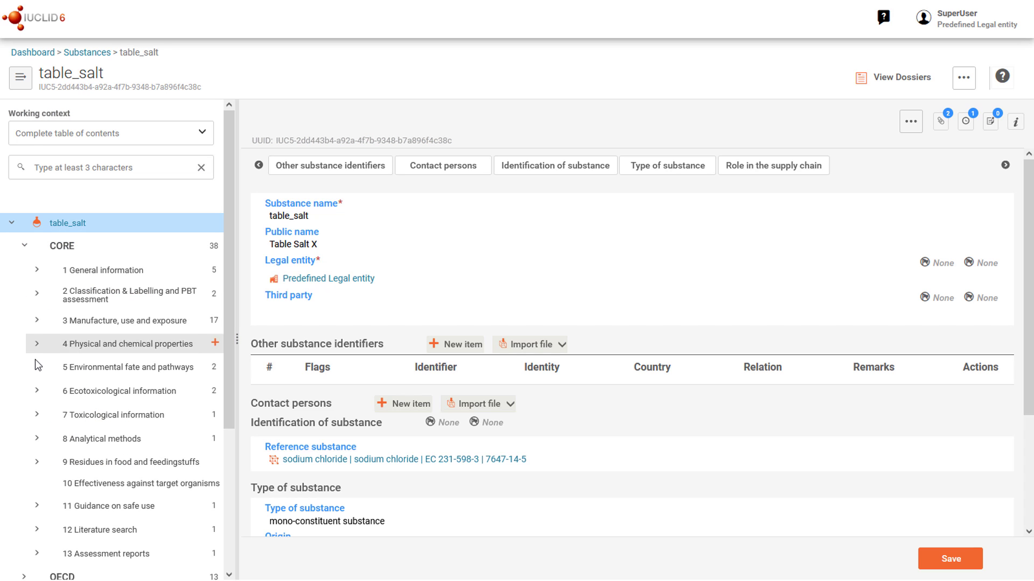
{"action": "left_click", "coordinate": [36, 392]}
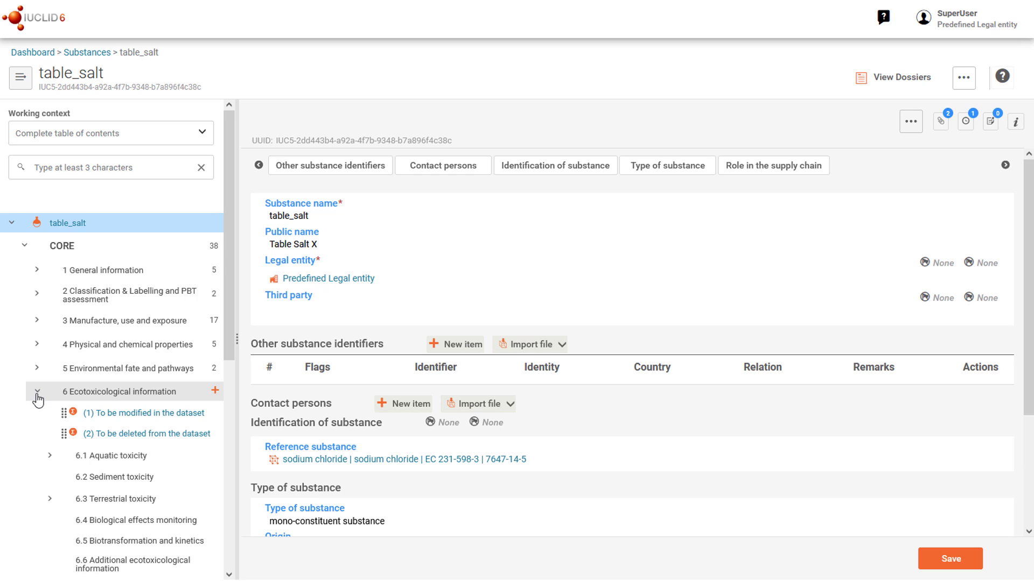